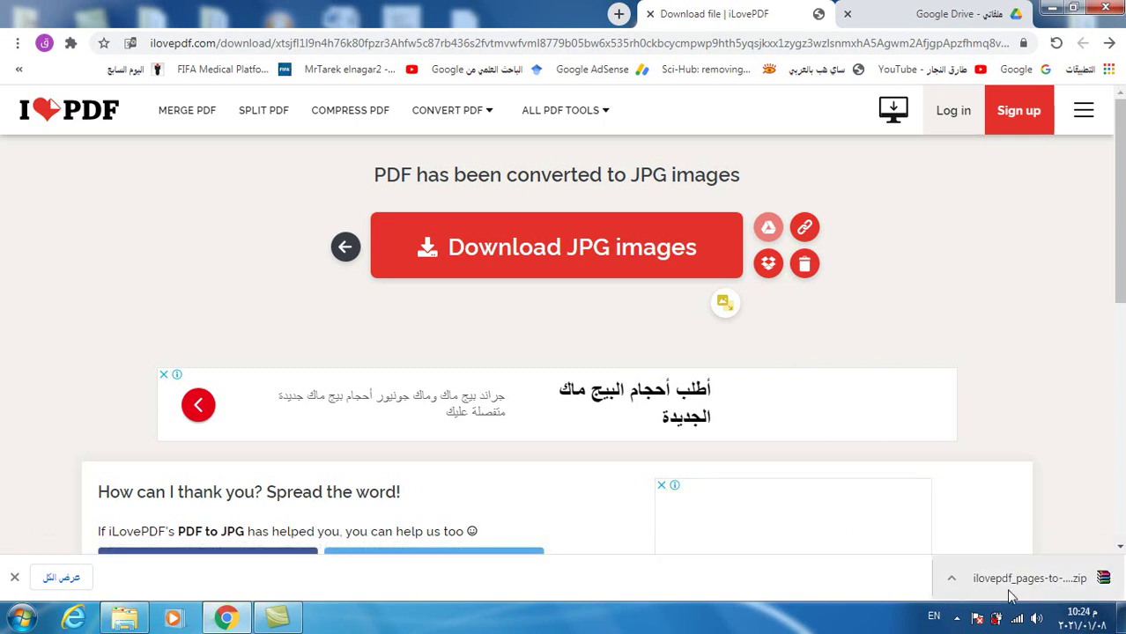
Copy the downloaded ilovepdf_pages-to-jpg (2) archive from the Downloads folder to the desktop.
{"action": "left_click", "coordinate": [951, 581]}
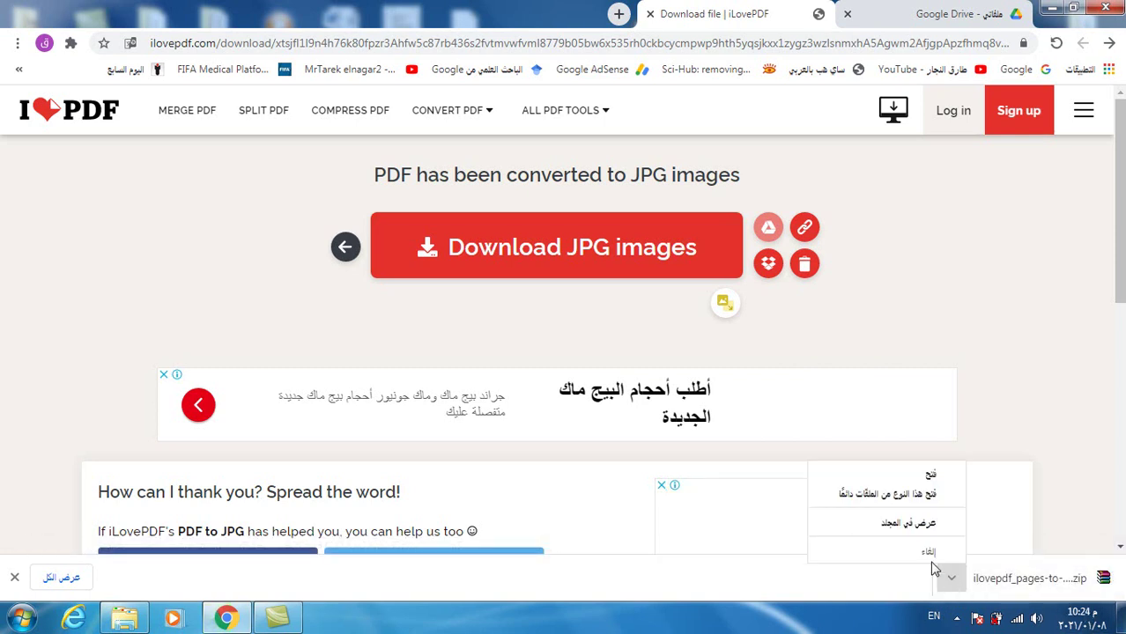
{"action": "left_click", "coordinate": [914, 526]}
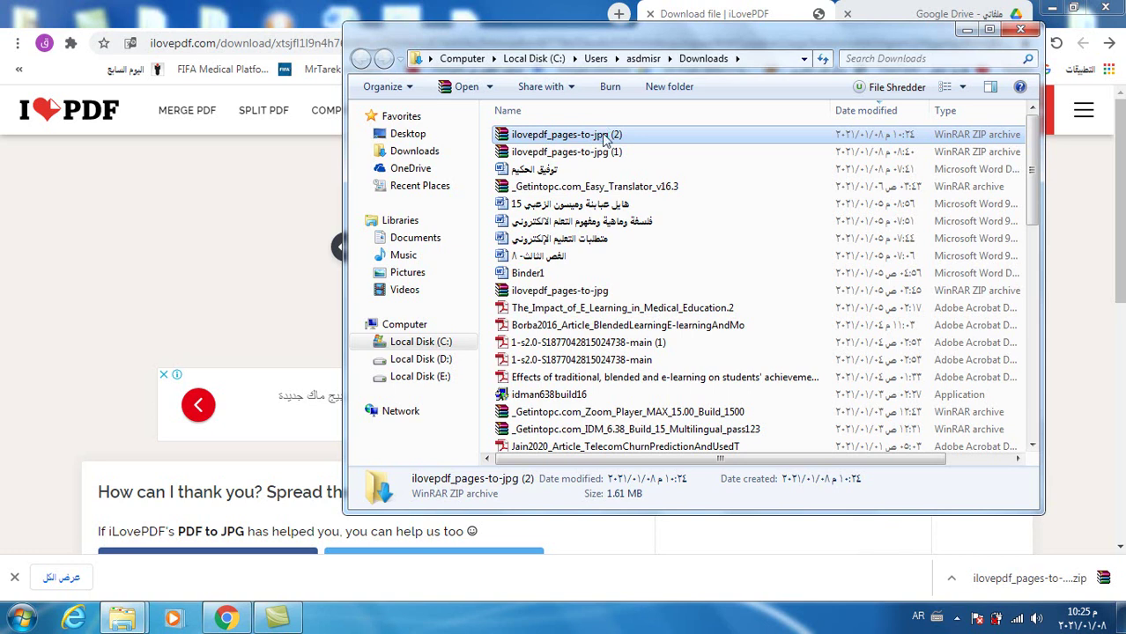
{"action": "right_click", "coordinate": [603, 134]}
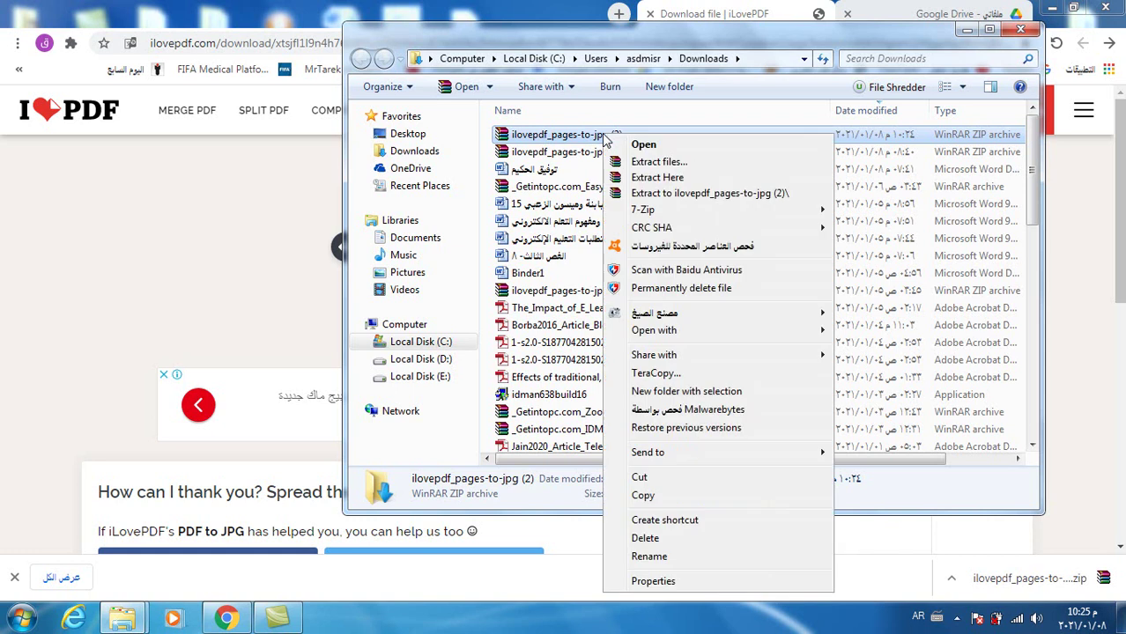
{"action": "left_click", "coordinate": [654, 497]}
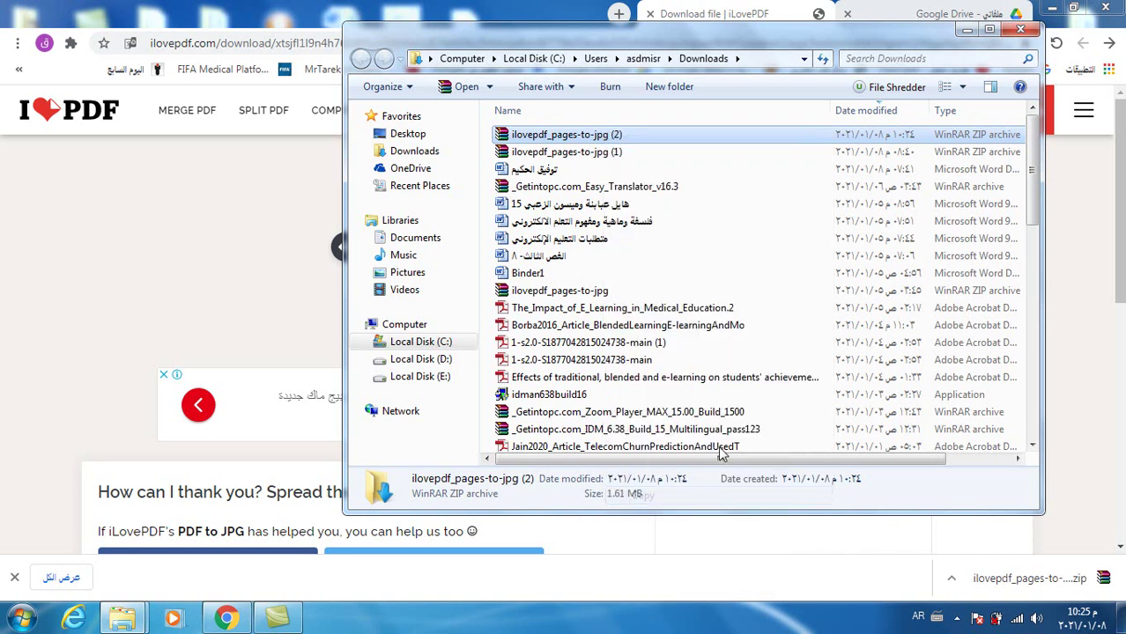
{"action": "left_click", "coordinate": [1020, 31]}
{"action": "left_click", "coordinate": [1048, 8]}
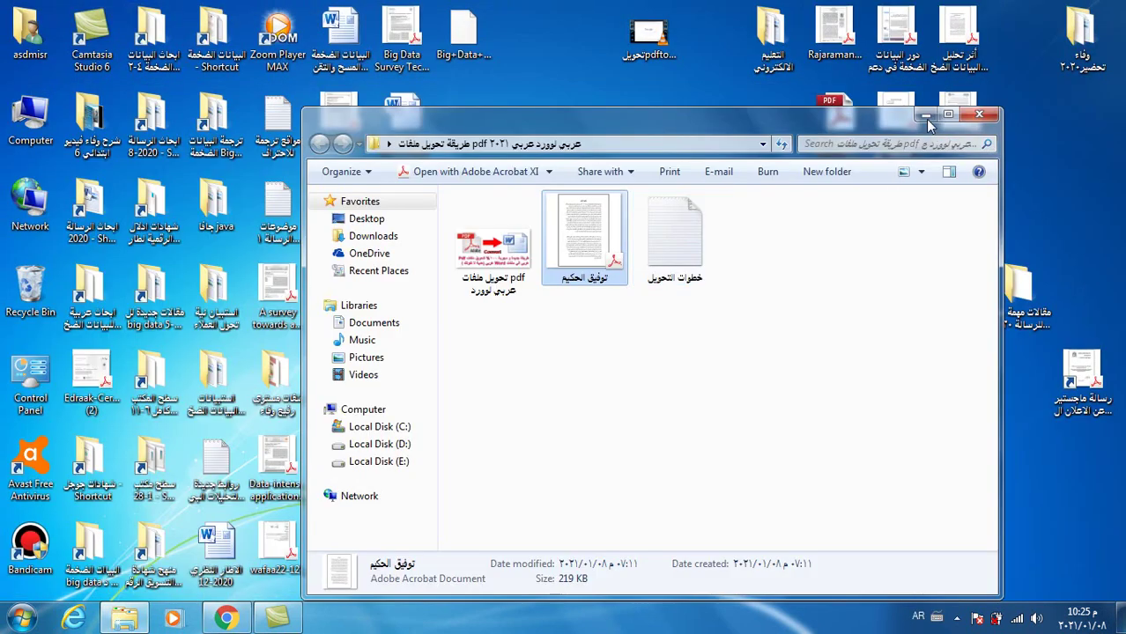
{"action": "left_click", "coordinate": [925, 118]}
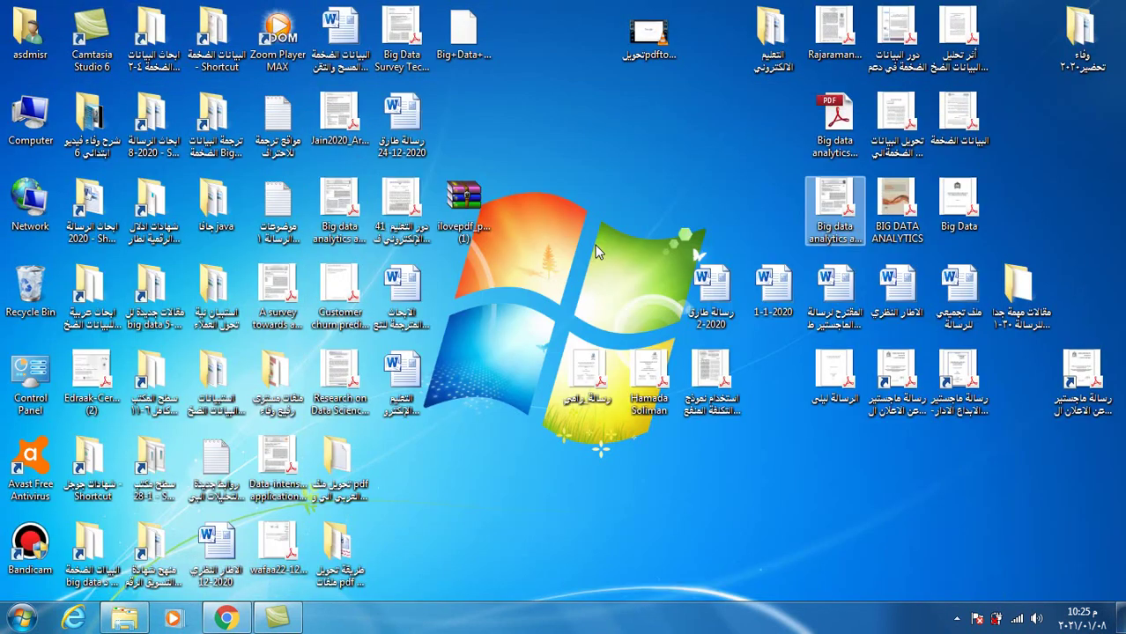
{"action": "right_click", "coordinate": [448, 492]}
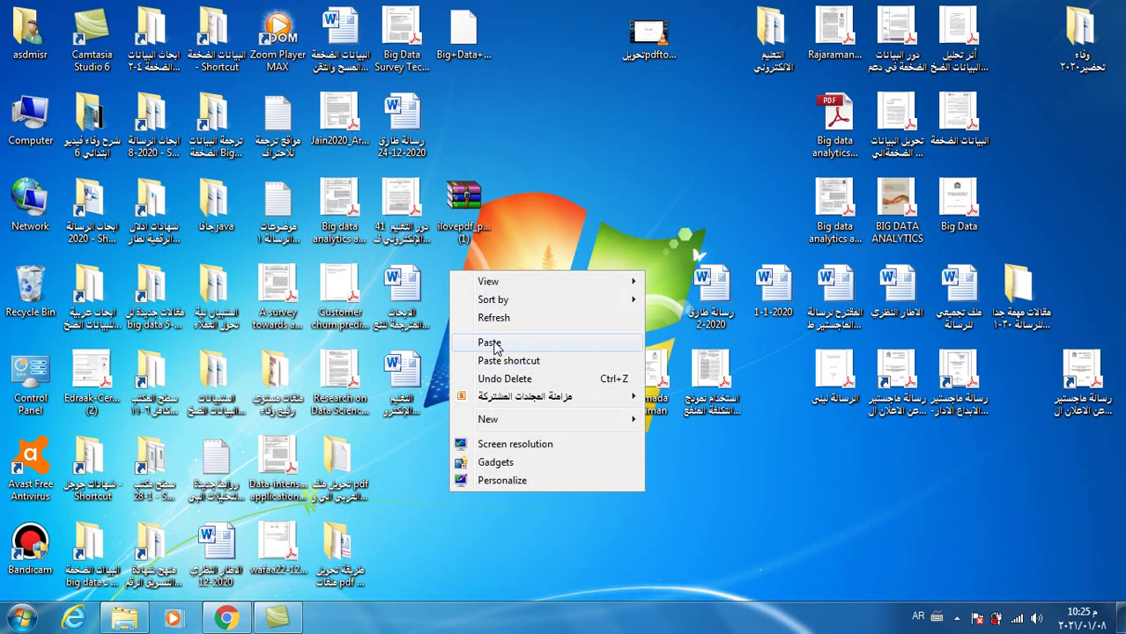
{"action": "left_click", "coordinate": [491, 344]}
{"action": "left_click", "coordinate": [528, 477]}
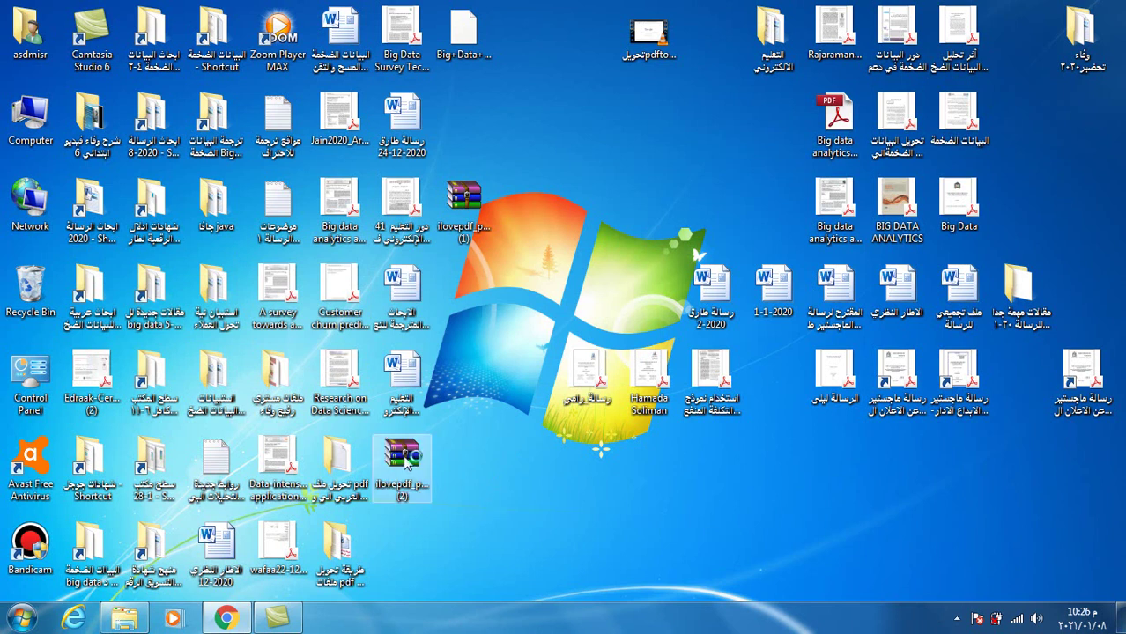
Extract the ilovepdf_pages-to-jpg (2) archive on the desktop into a folder of the same name.
{"action": "double_click", "coordinate": [404, 465]}
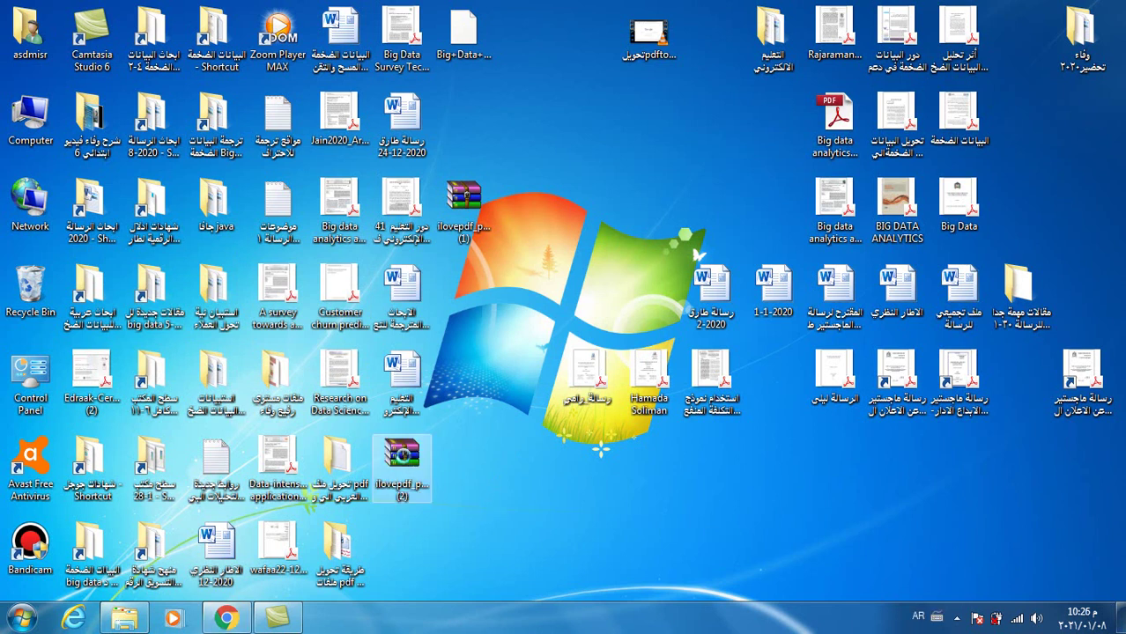
{"action": "right_click", "coordinate": [404, 464]}
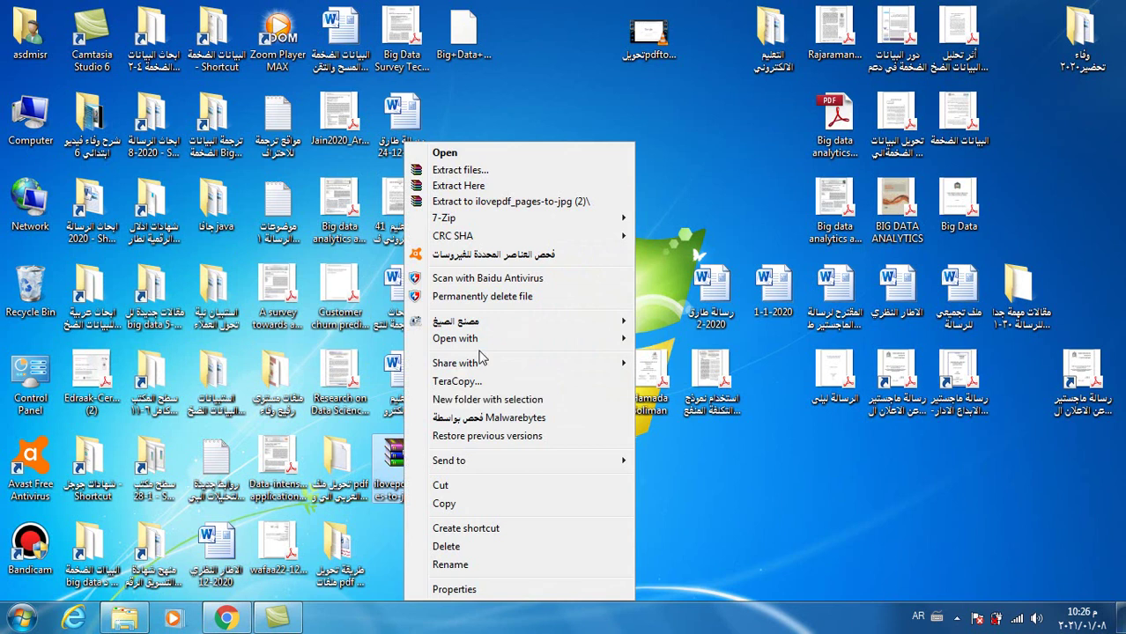
{"action": "mouse_move", "coordinate": [493, 216]}
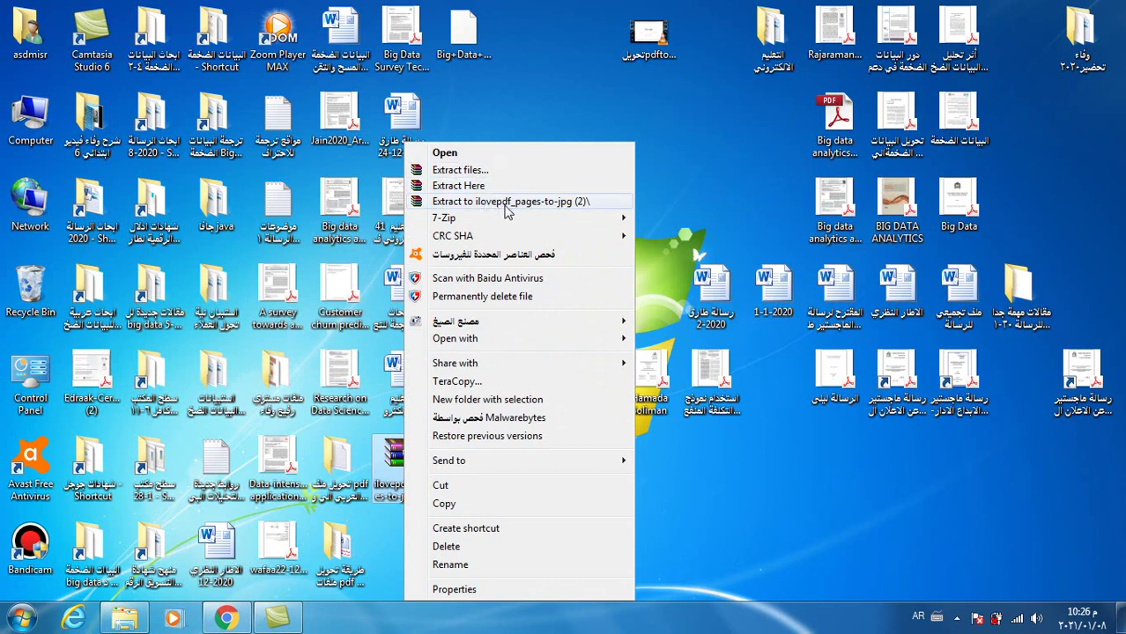
{"action": "left_click", "coordinate": [547, 208]}
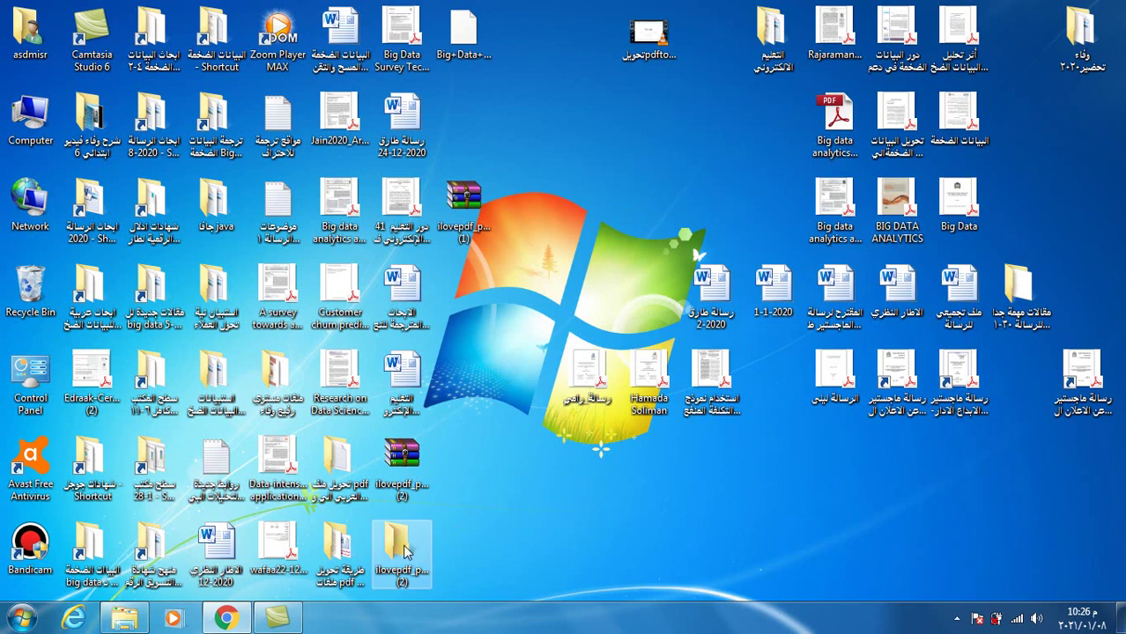
Look at the contents of the extracted ilovepdf_pages-to-jpg (2) folder and close it again.
{"action": "left_click", "coordinate": [406, 549]}
{"action": "double_click", "coordinate": [406, 550]}
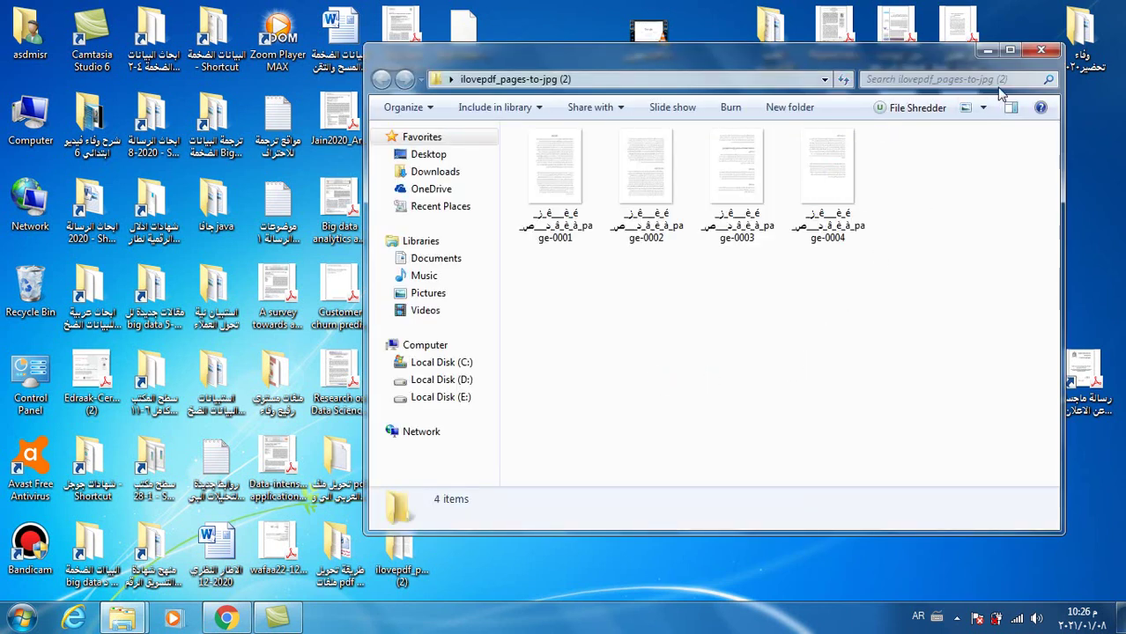
{"action": "left_click", "coordinate": [1041, 50]}
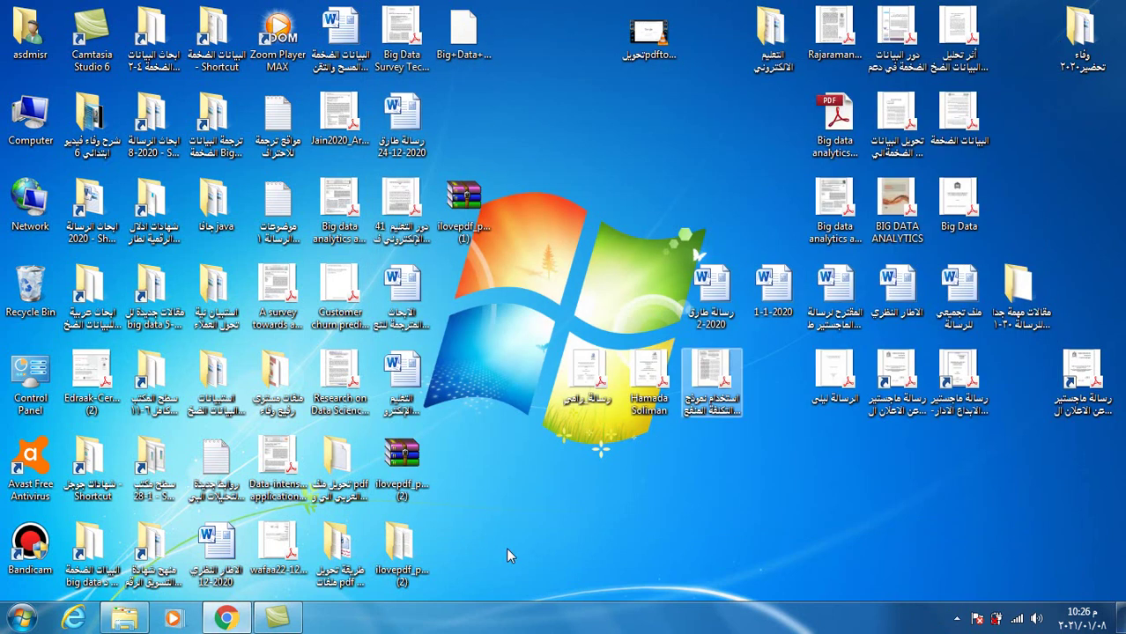
Open the extracted ilovepdf_pages-to-jpg (2) folder and rename the page-0001 image as 1.
{"action": "left_click", "coordinate": [402, 551]}
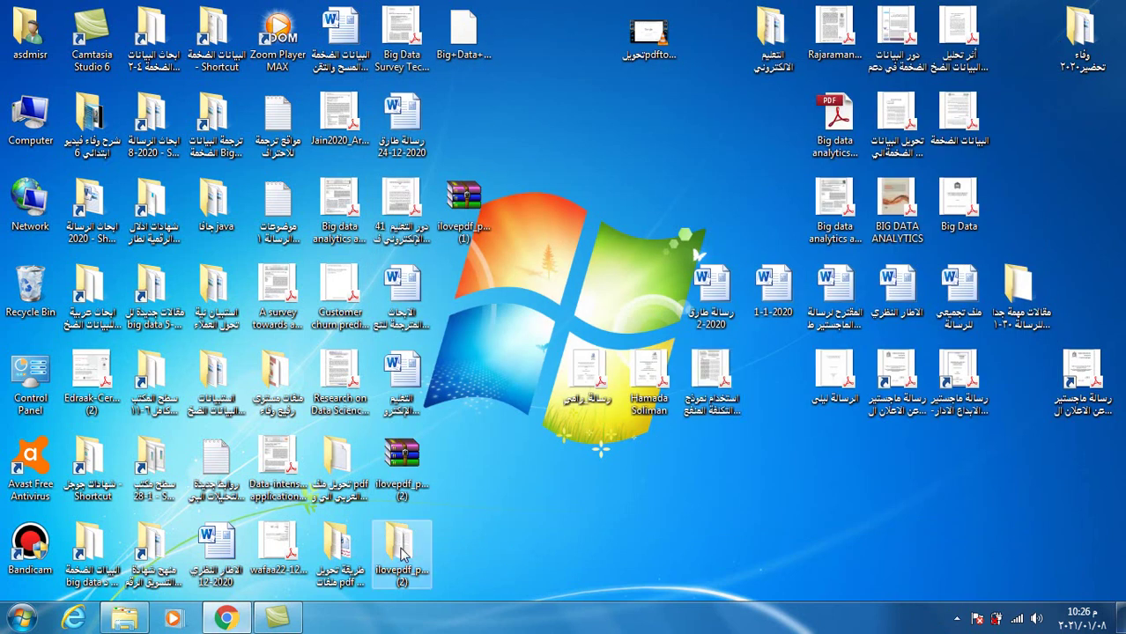
{"action": "double_click", "coordinate": [402, 551]}
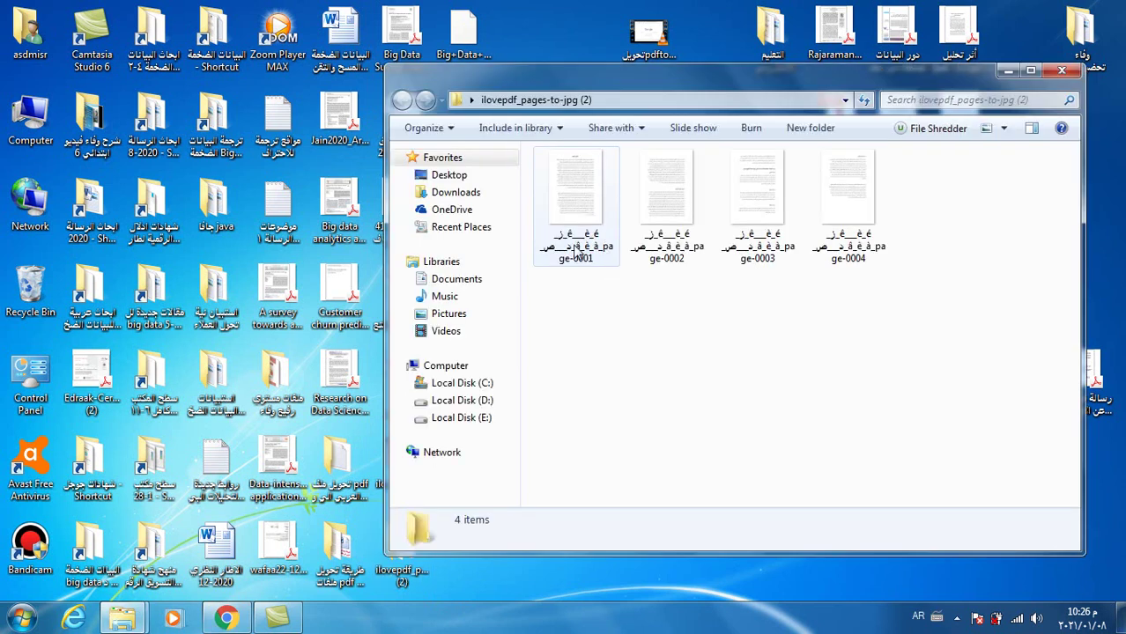
{"action": "left_click", "coordinate": [576, 253]}
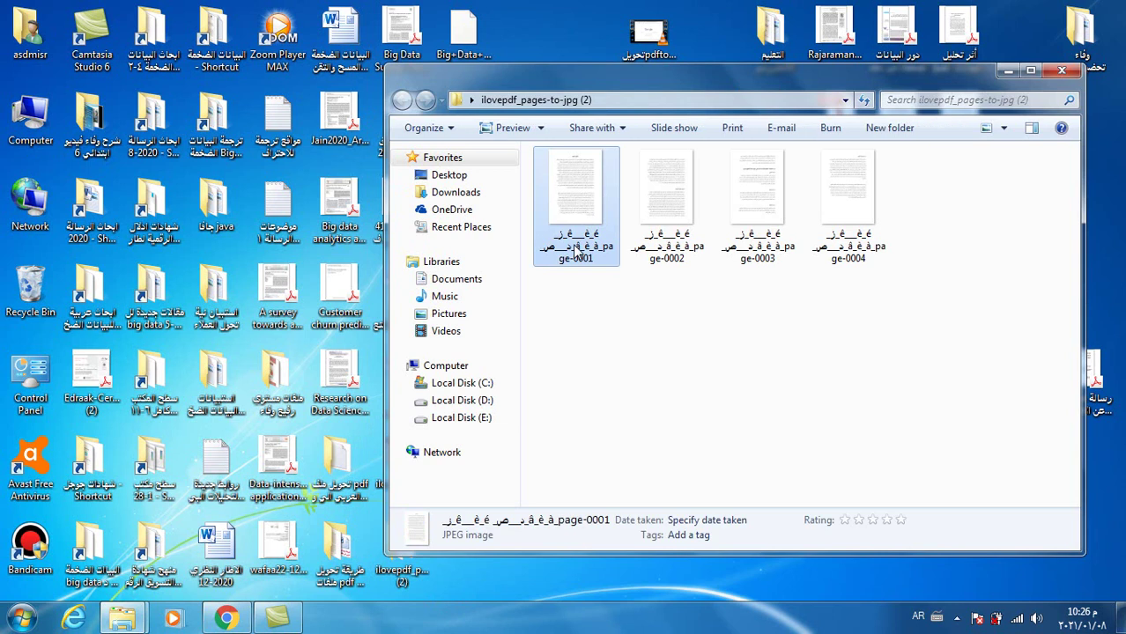
{"action": "key", "text": "F2"}
{"action": "type", "text": "1"}
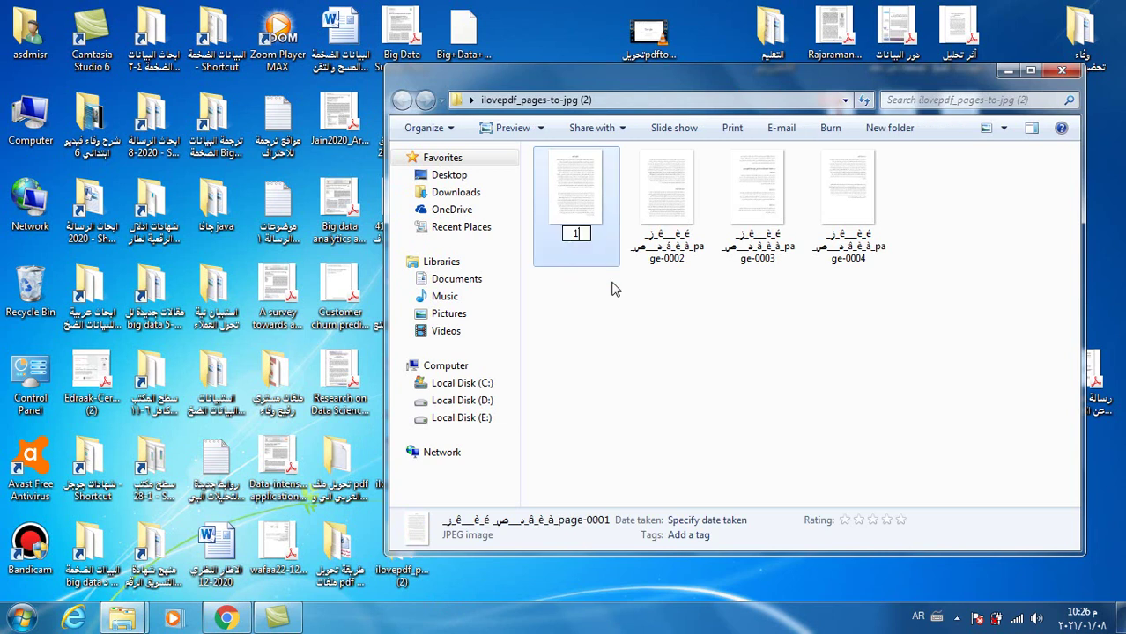
{"action": "key", "text": "Return"}
Rename the page-0002 image in the extracted folder as 2.
{"action": "left_click", "coordinate": [577, 255]}
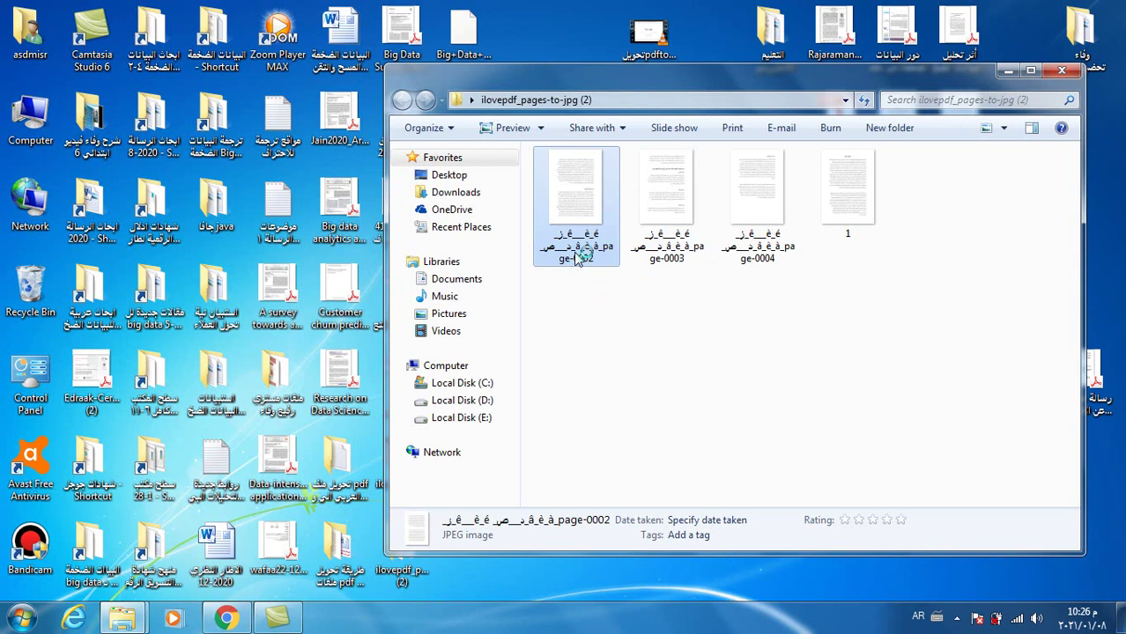
{"action": "key", "text": "F2"}
{"action": "type", "text": "2"}
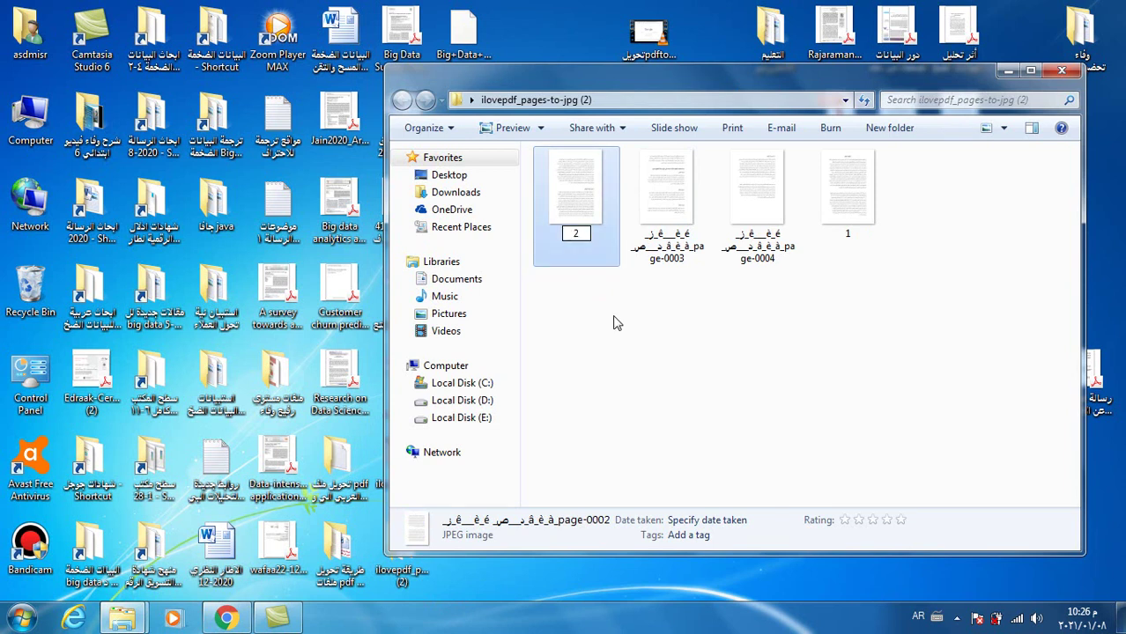
{"action": "key", "text": "Return"}
Rename the page-0003 image in the extracted folder as 3.
{"action": "left_click", "coordinate": [587, 277]}
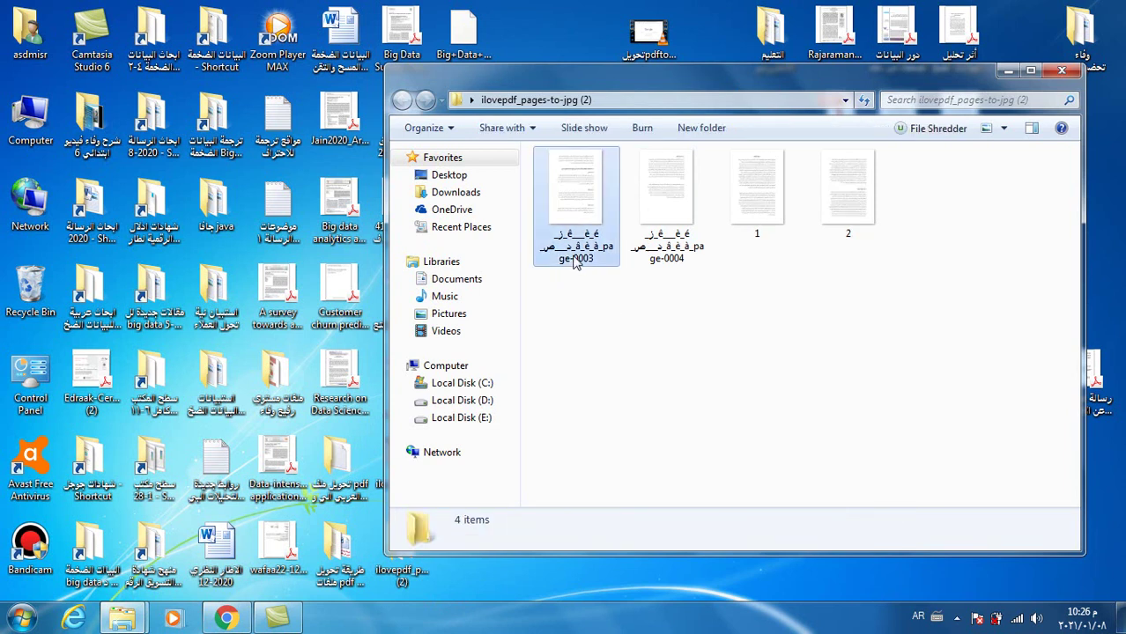
{"action": "key", "text": "F2"}
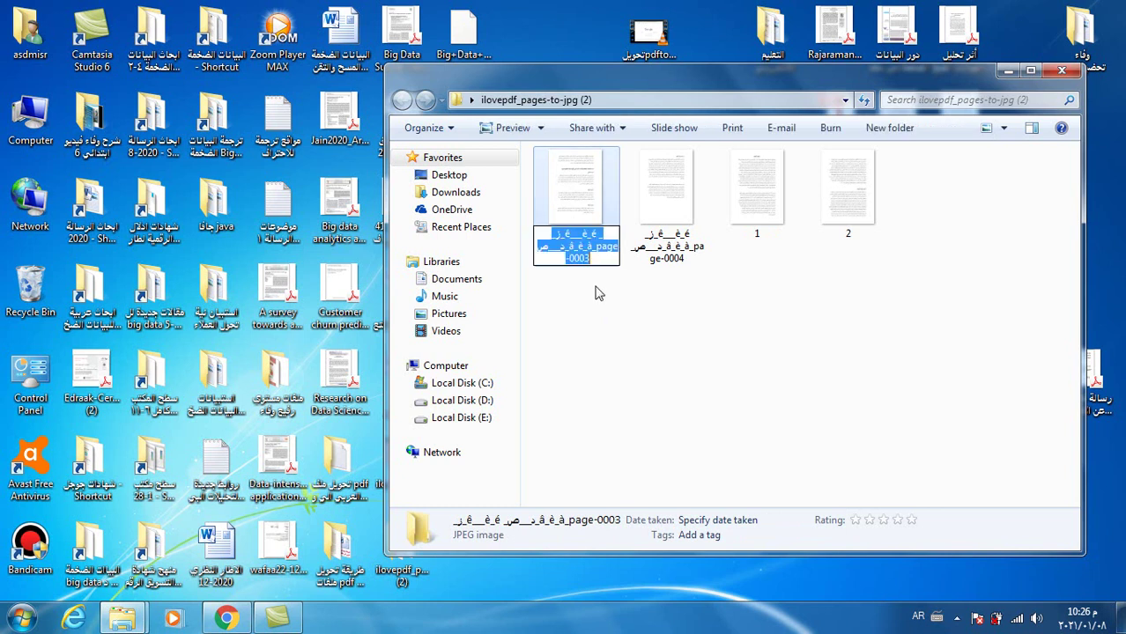
{"action": "type", "text": "3"}
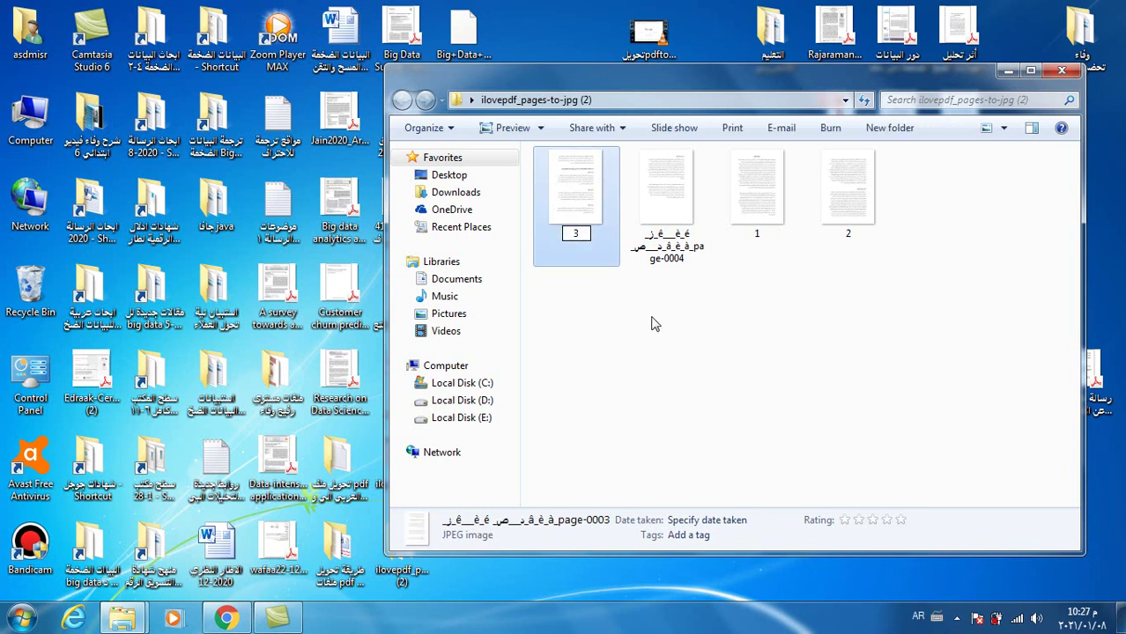
{"action": "key", "text": "Return"}
{"action": "left_click", "coordinate": [653, 282]}
Rename the page-0004 image in the extracted folder as 4.
{"action": "left_click", "coordinate": [588, 257]}
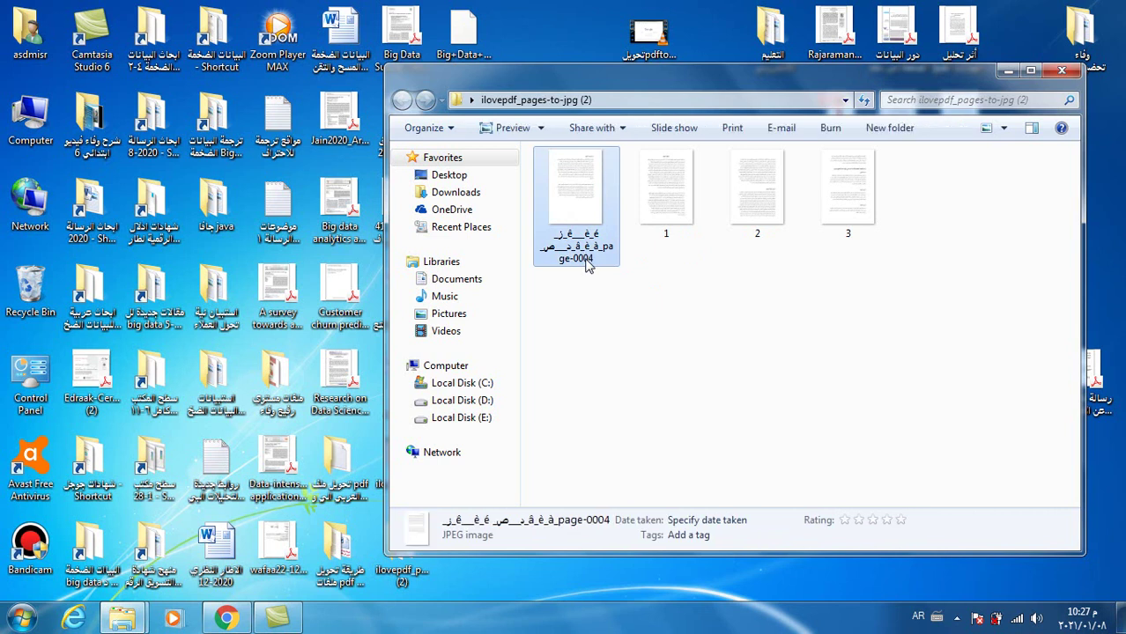
{"action": "left_click", "coordinate": [588, 263]}
{"action": "type", "text": "4"}
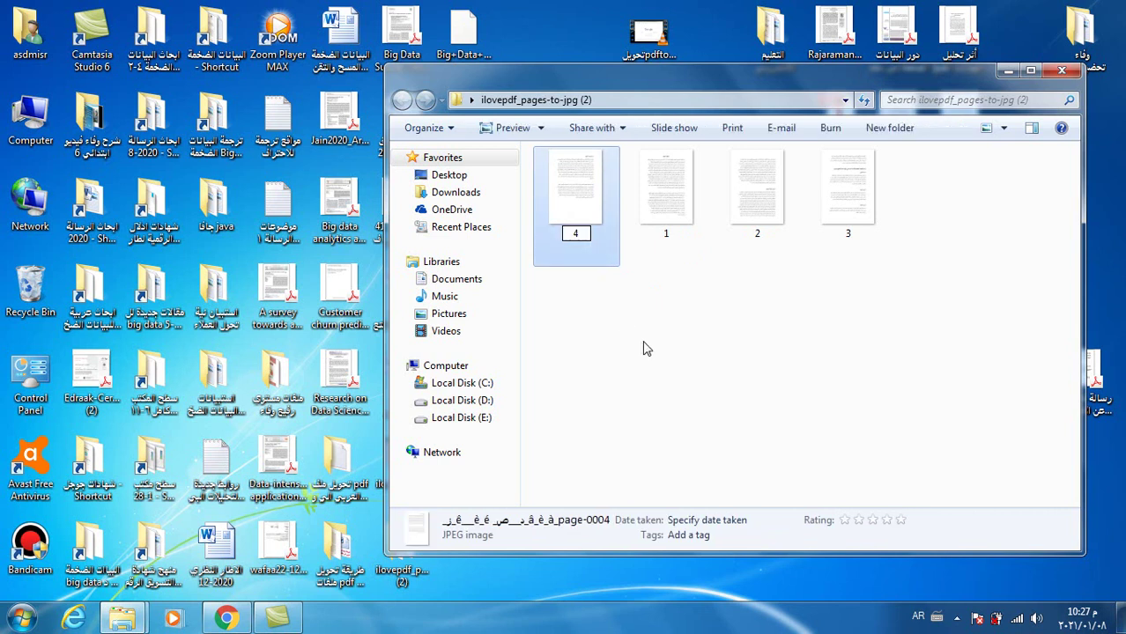
{"action": "left_click", "coordinate": [643, 349]}
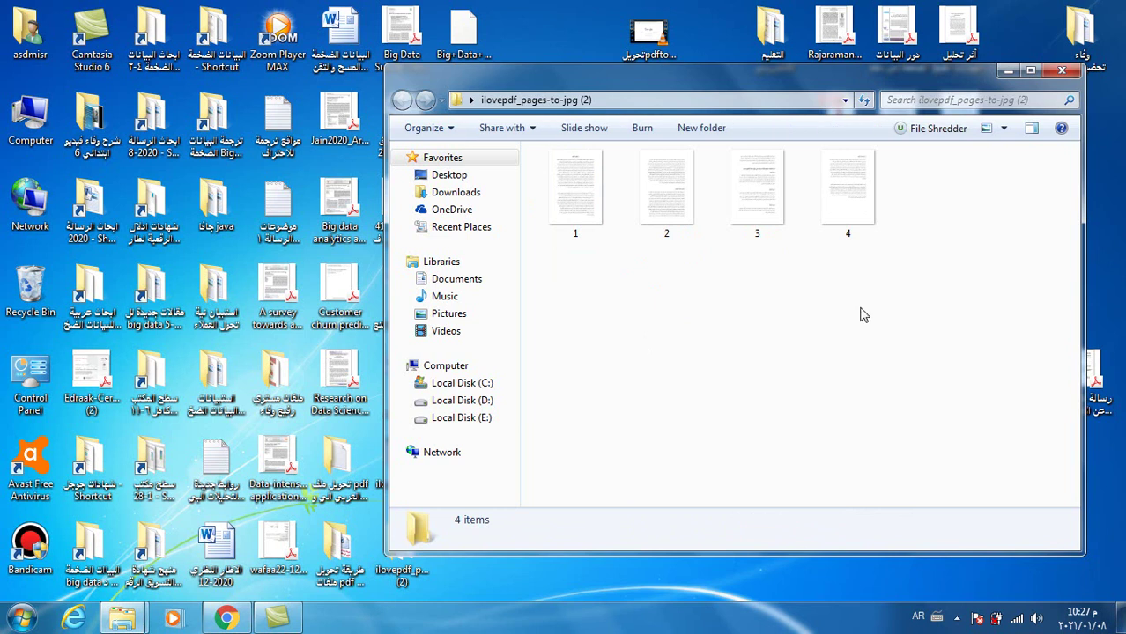
Combine the four page images 1 to 4 into a single PDF with Adobe Acrobat, closing their folder window.
{"action": "left_click_drag", "start_coordinate": [896, 264], "coordinate": [542, 164]}
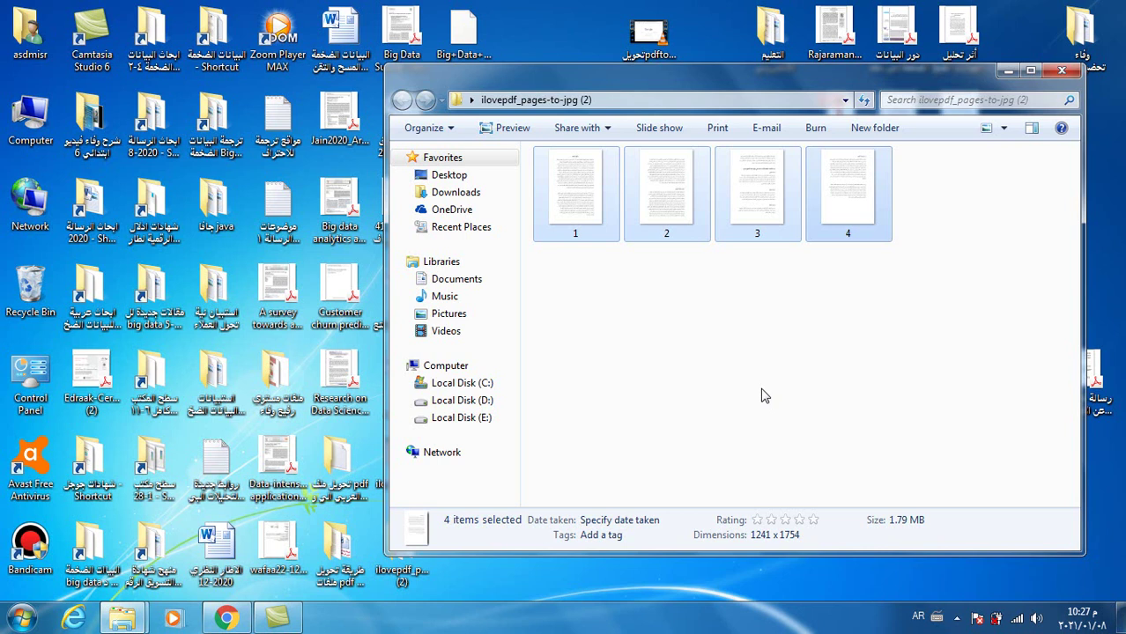
{"action": "double_click", "coordinate": [583, 206]}
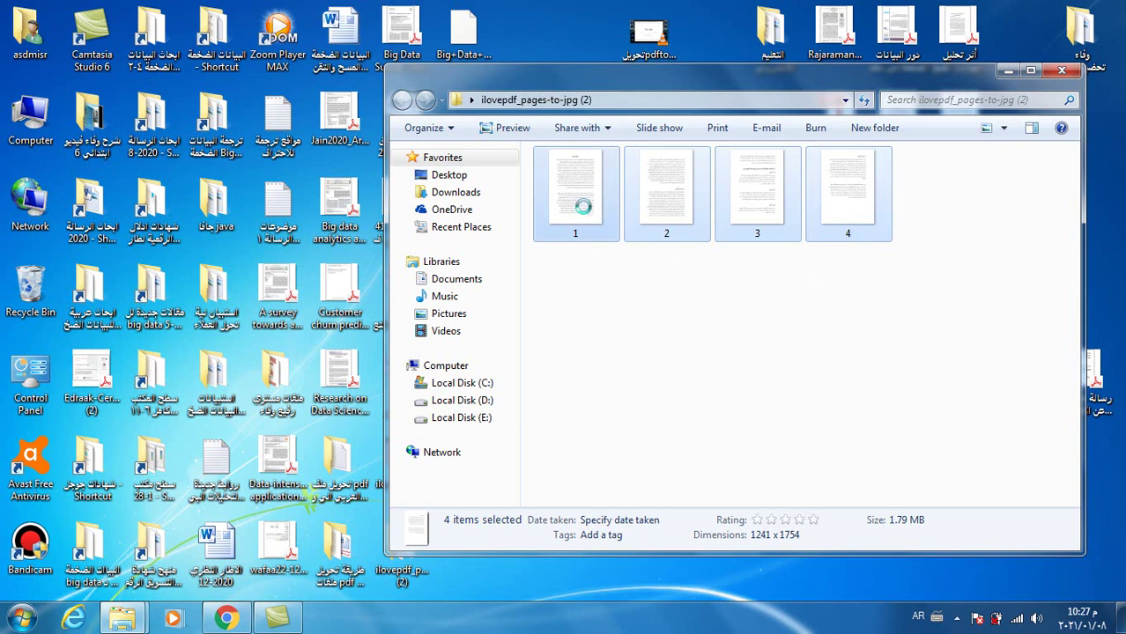
{"action": "right_click", "coordinate": [583, 208]}
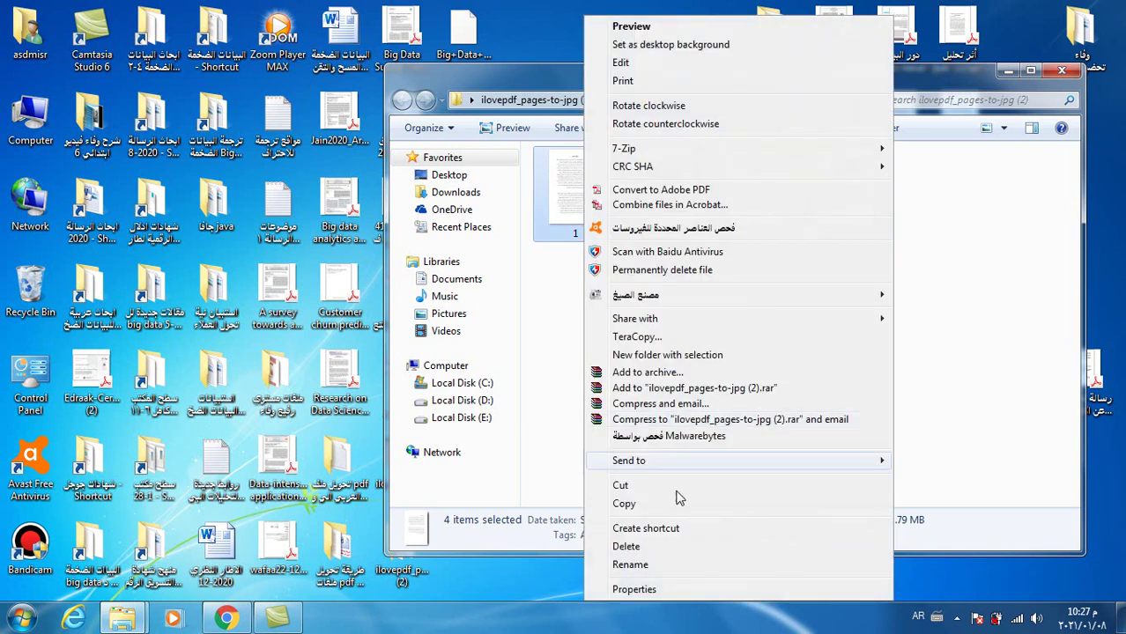
{"action": "left_click", "coordinate": [653, 205]}
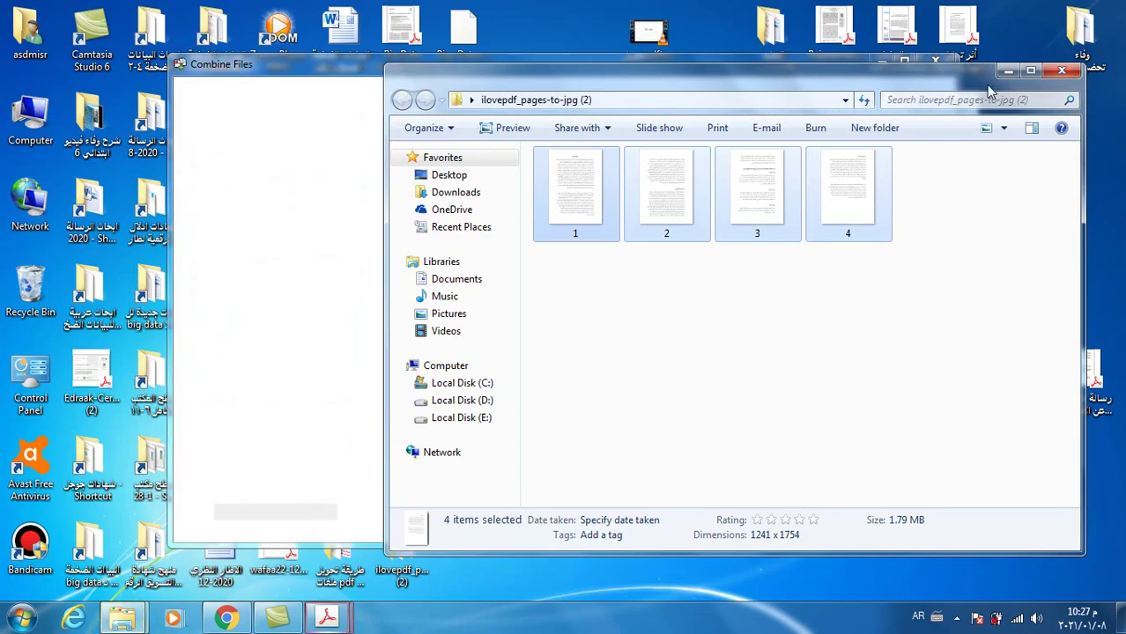
{"action": "left_click", "coordinate": [1060, 71]}
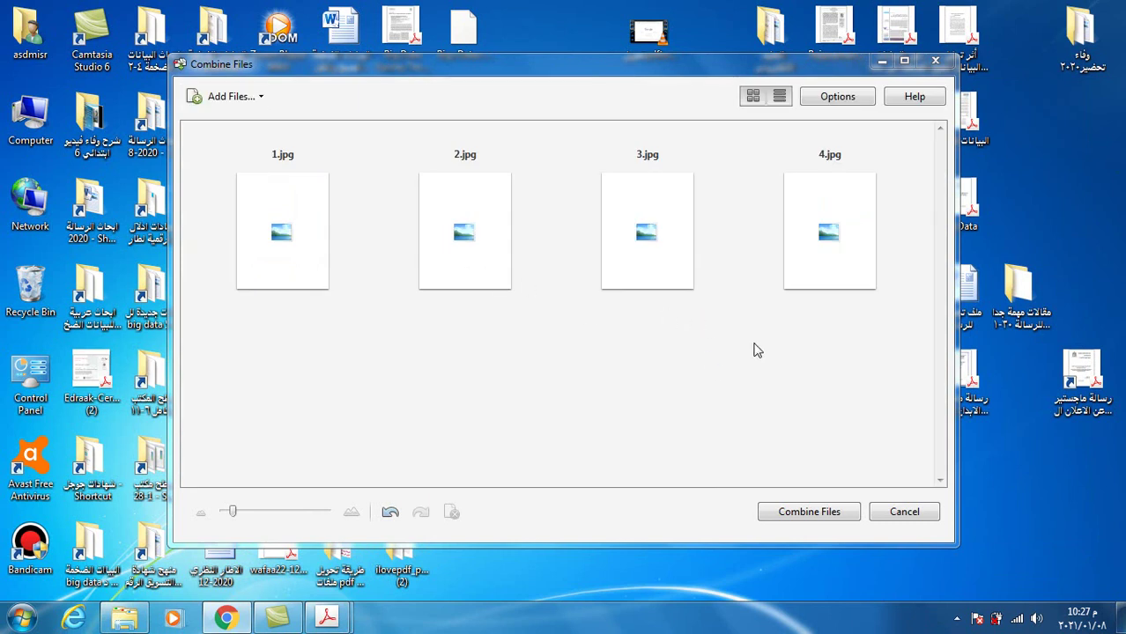
{"action": "left_click", "coordinate": [807, 514]}
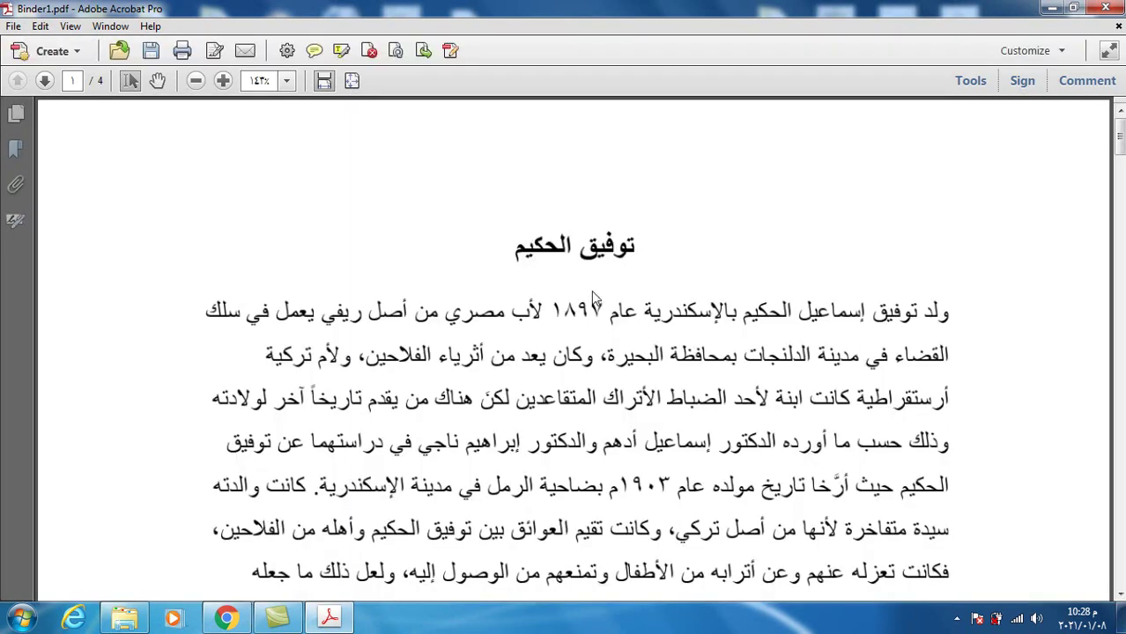
Save the combined PDF to the desktop under the name توفيق١٢ and close Acrobat.
{"action": "left_click", "coordinate": [151, 51]}
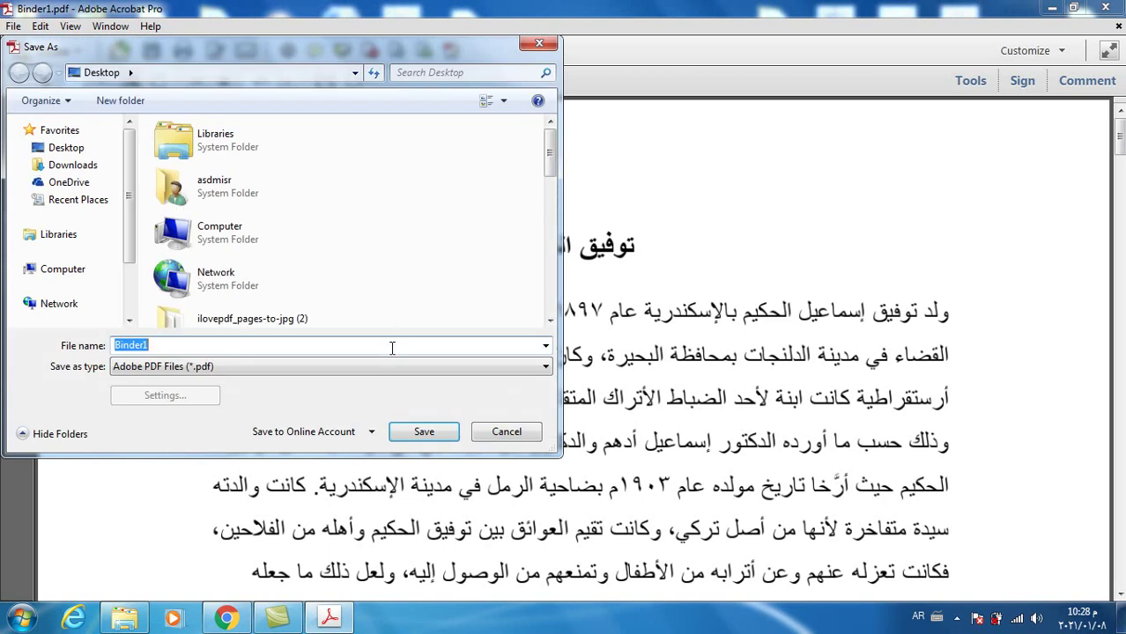
{"action": "type", "text": "توفيق"}
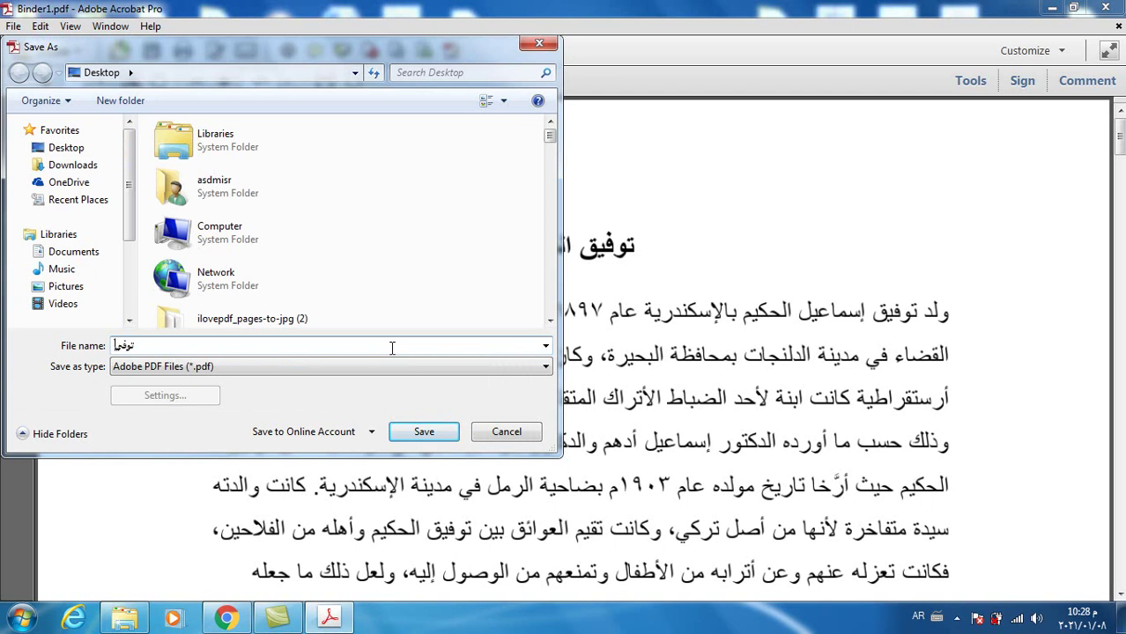
{"action": "type", "text": "١٢"}
{"action": "left_click", "coordinate": [431, 431]}
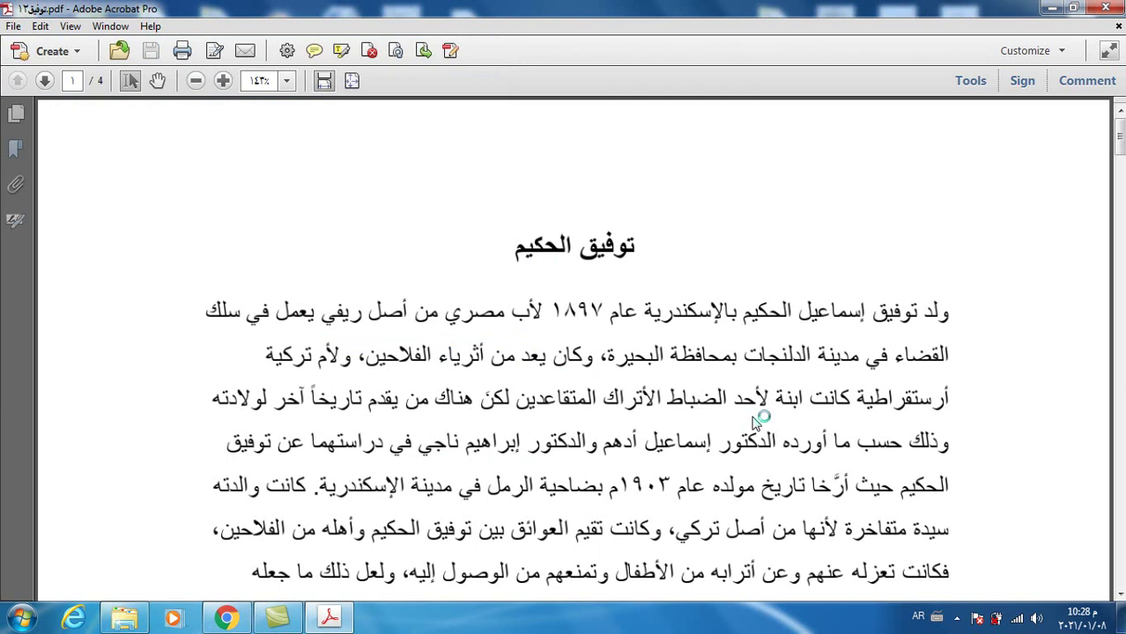
{"action": "left_click", "coordinate": [1107, 9]}
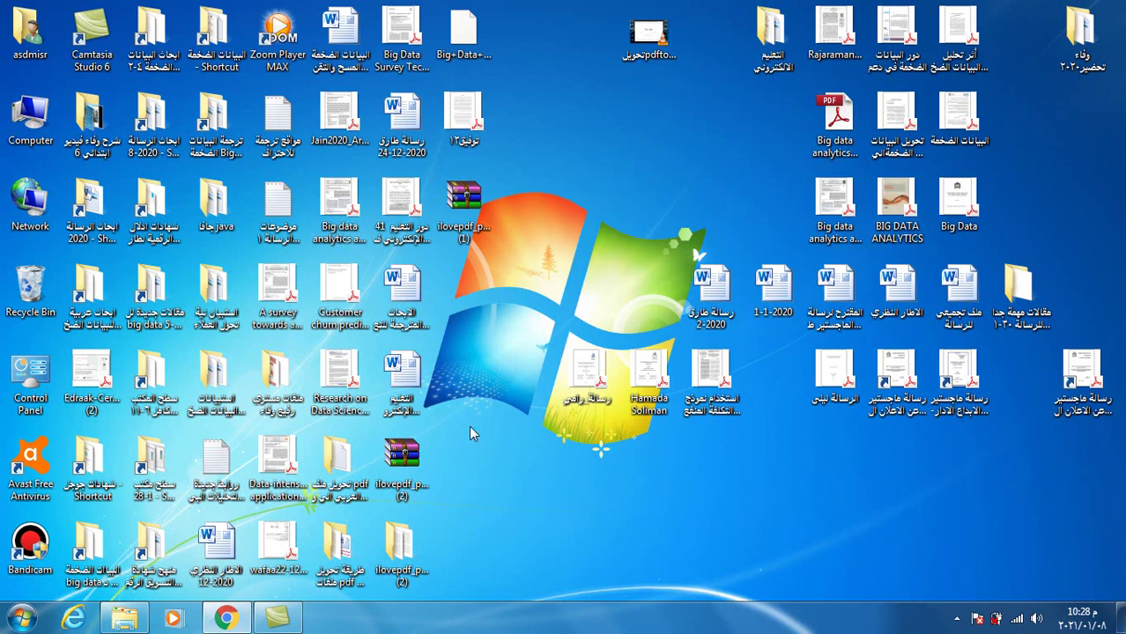
Switch to Chrome, close the iLovePDF page and start a file upload to My Drive in Google Drive.
{"action": "left_click", "coordinate": [225, 618]}
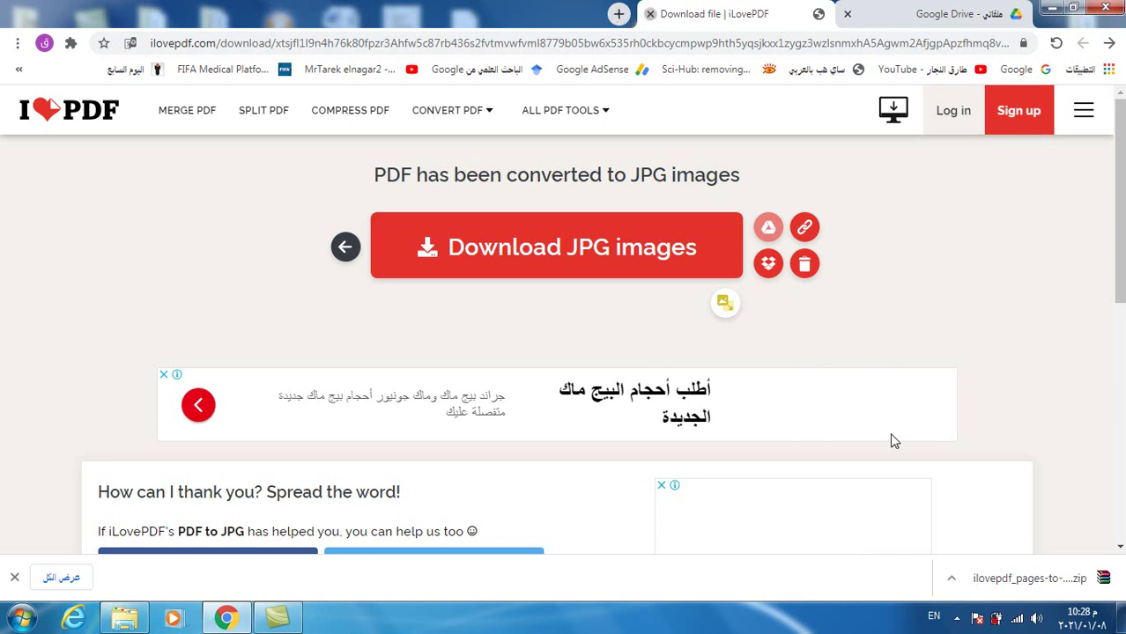
{"action": "key", "text": "ctrl+w"}
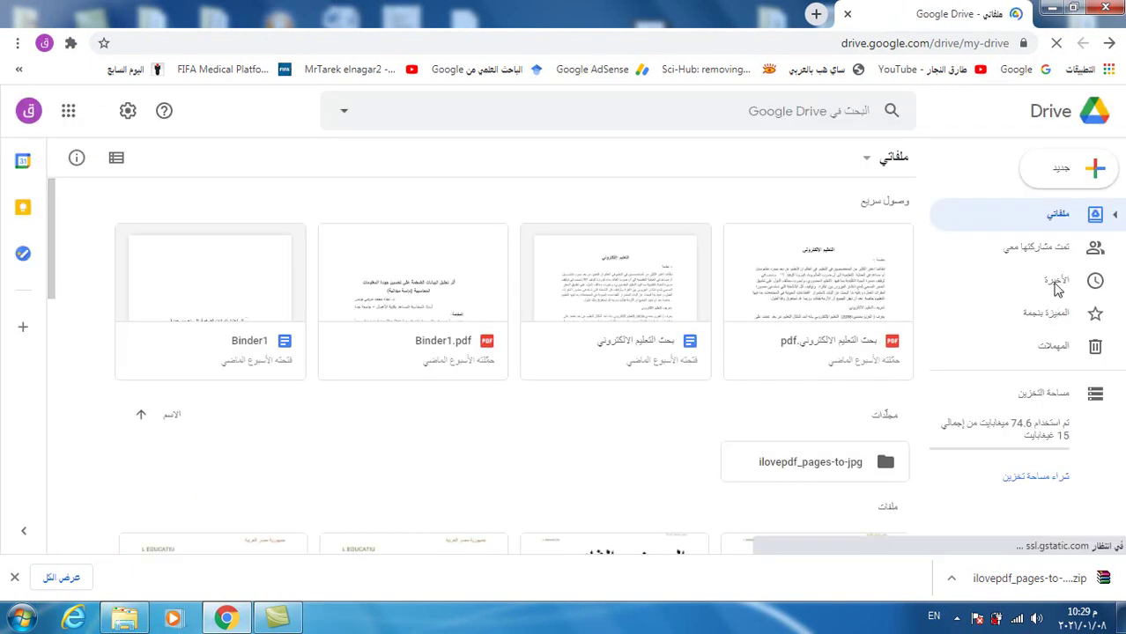
{"action": "left_click", "coordinate": [1064, 172]}
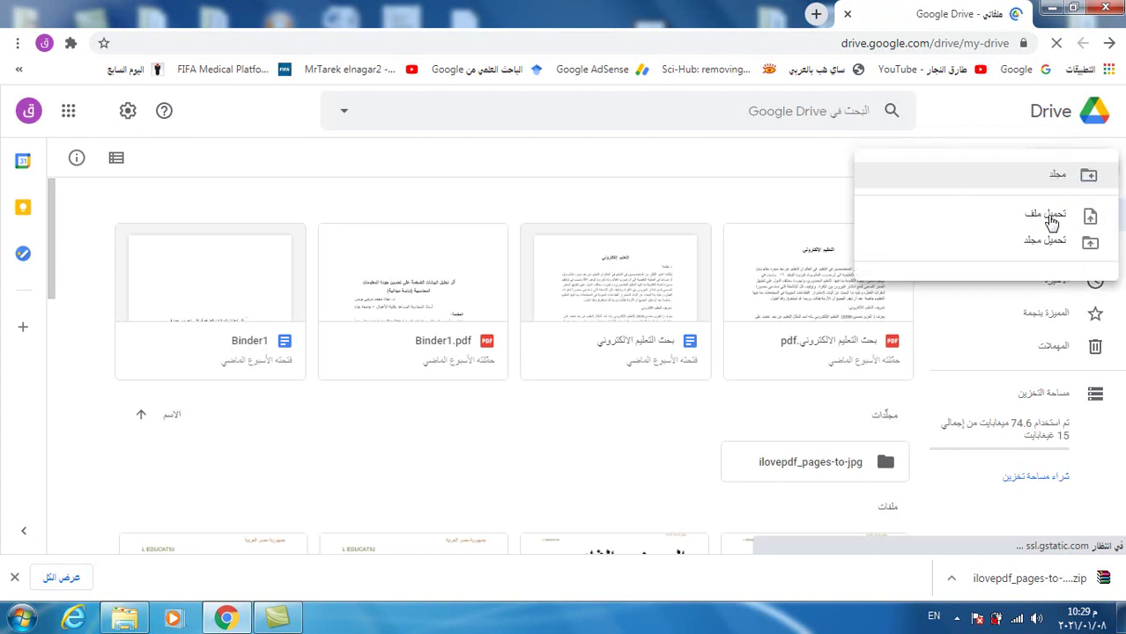
{"action": "left_click", "coordinate": [1038, 220]}
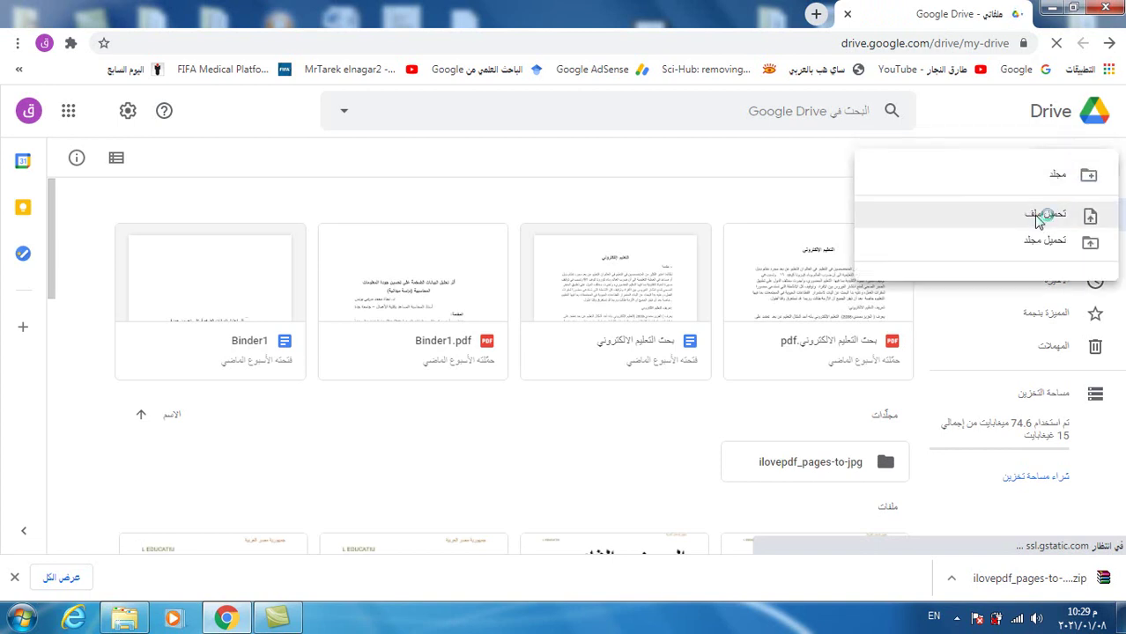